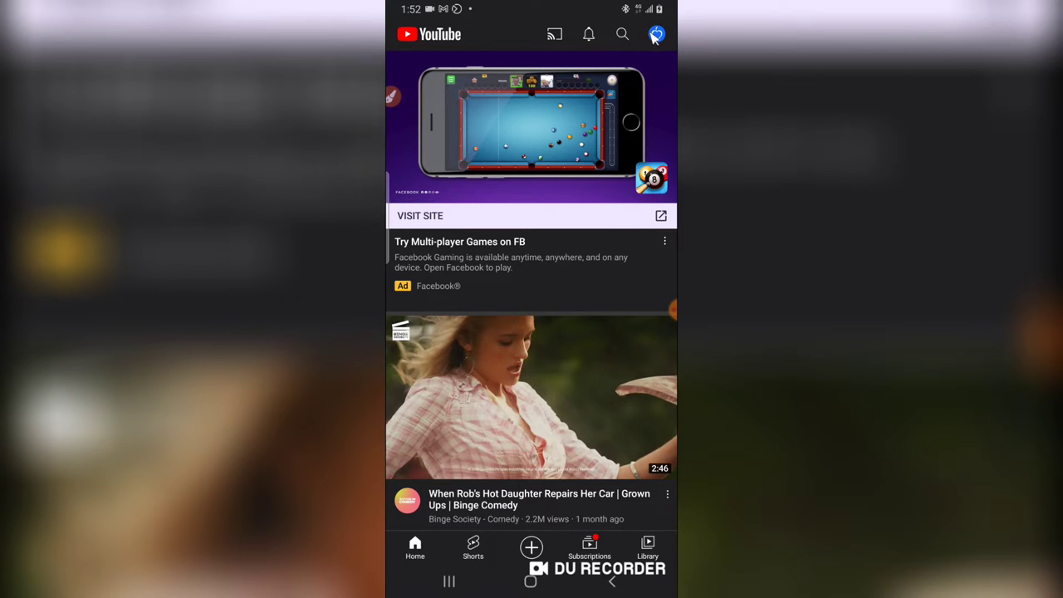
# From your channel's Uploads, start the Napoli vs Liverpool PS4 Gameplay (3-0) video
pyautogui.click(657, 34)
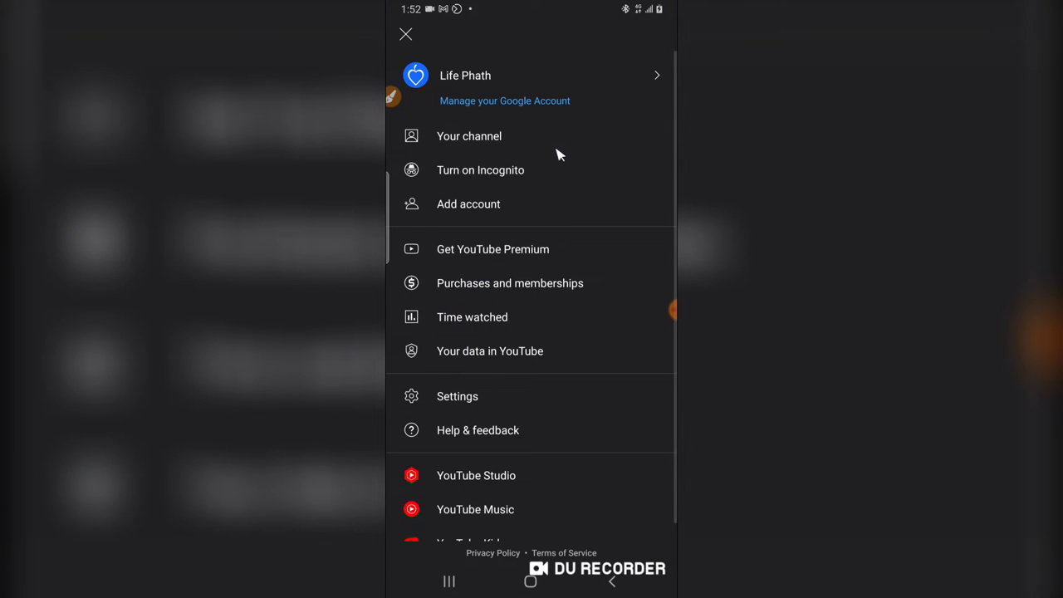
pyautogui.click(509, 142)
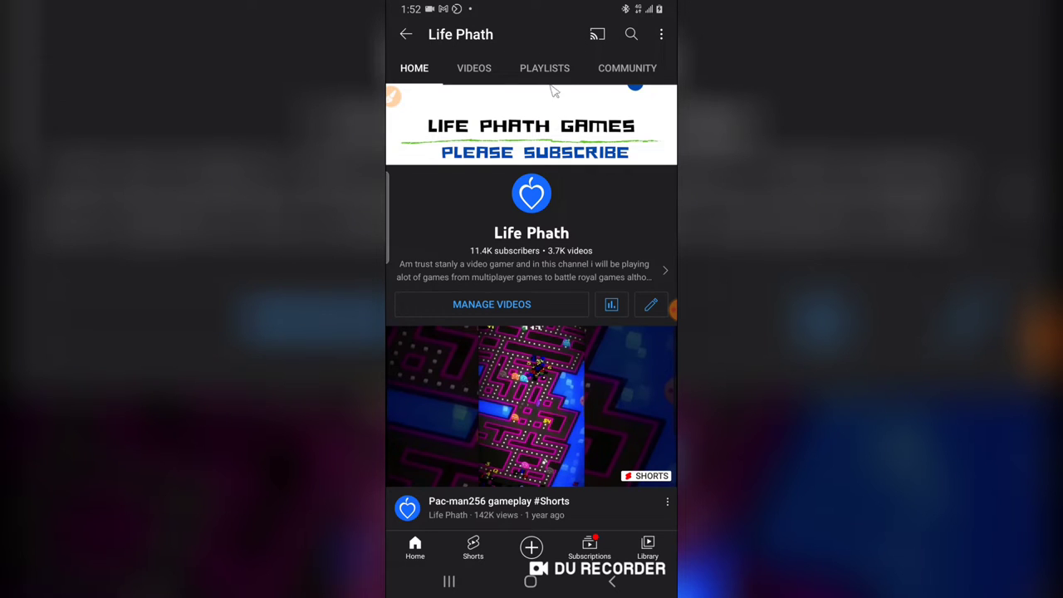
pyautogui.scroll(-5, 539, 186)
pyautogui.scroll(-4, 508, 404)
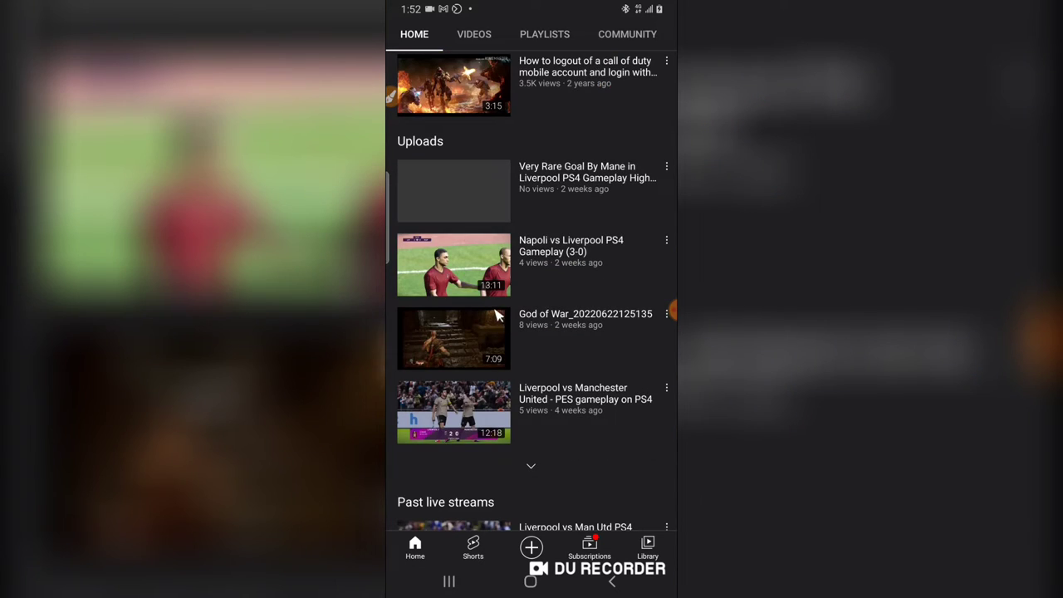
pyautogui.click(579, 252)
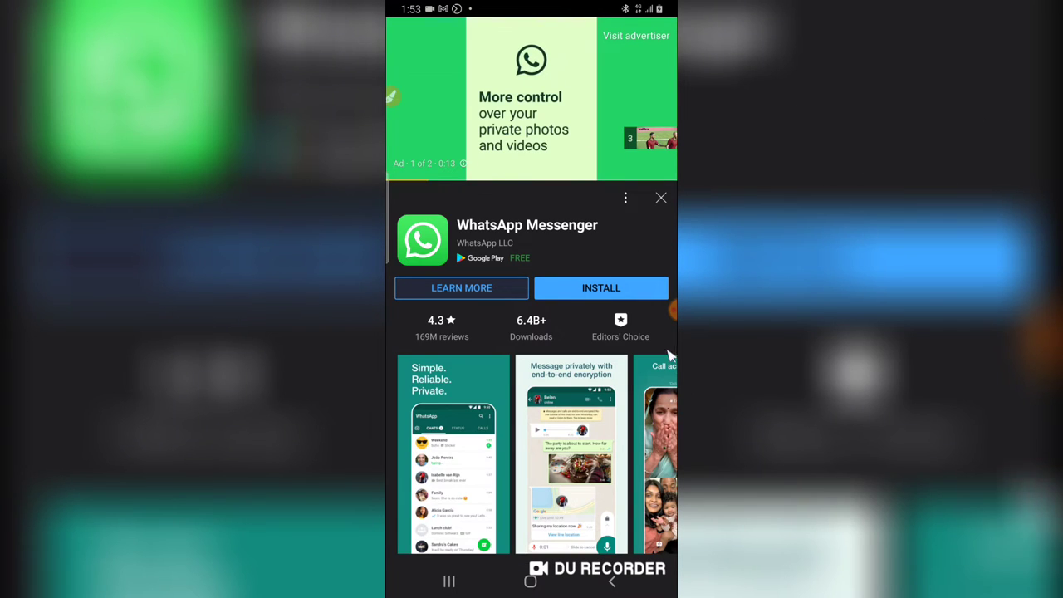
# Expand the video description showing the PlayStation store link and eFootball PES 2020
pyautogui.click(673, 310)
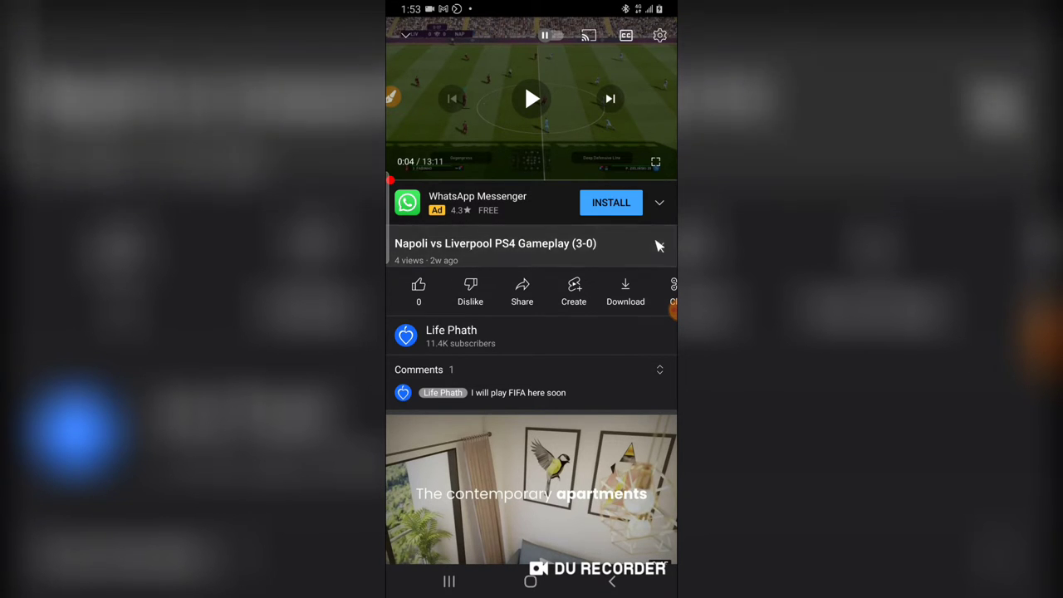
pyautogui.click(659, 246)
pyautogui.scroll(-3, 564, 327)
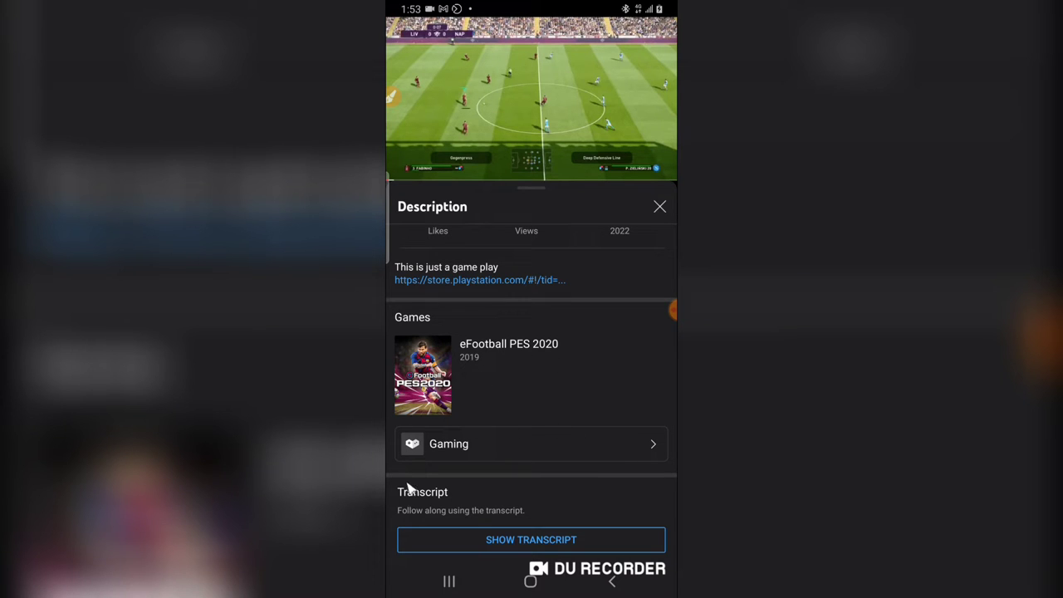
# Scroll the video's timestamped transcript through to 13:08, then close it
pyautogui.click(477, 538)
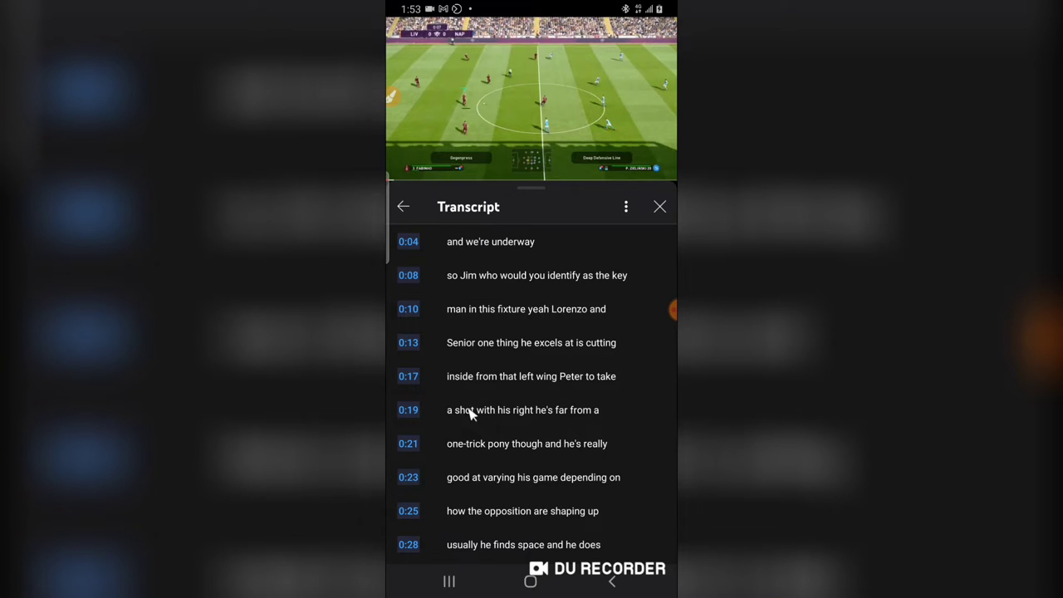
pyautogui.scroll(-20, 485, 359)
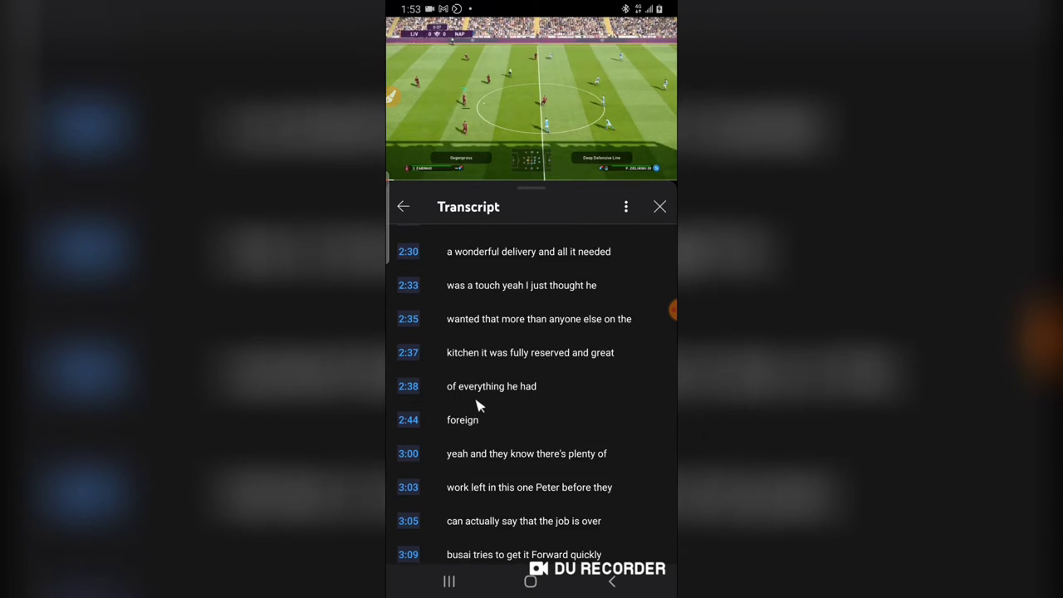
pyautogui.scroll(-20, 477, 407)
pyautogui.scroll(-20, 465, 402)
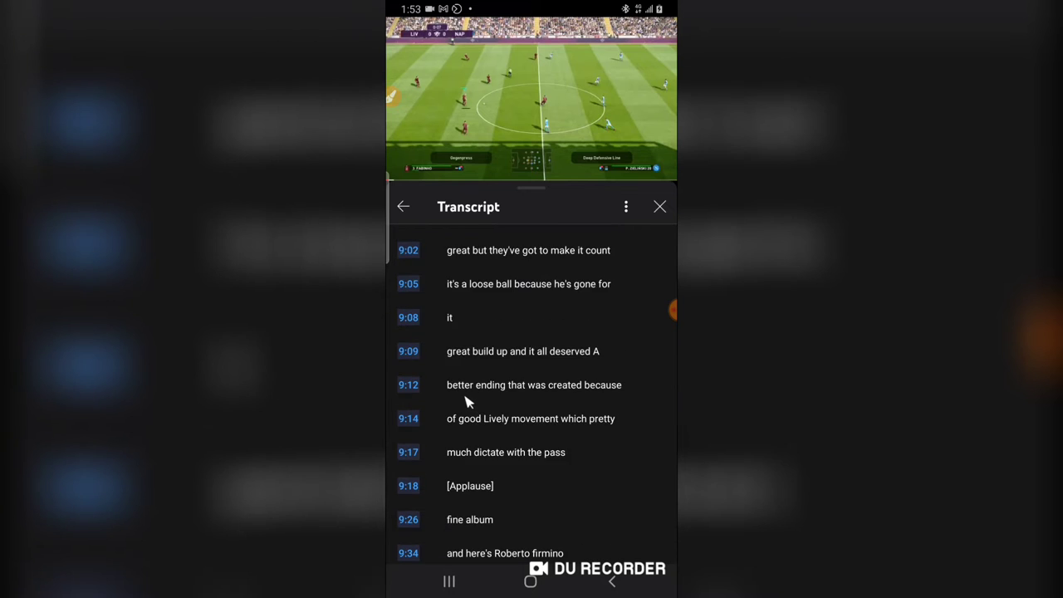
pyautogui.scroll(-15, 464, 400)
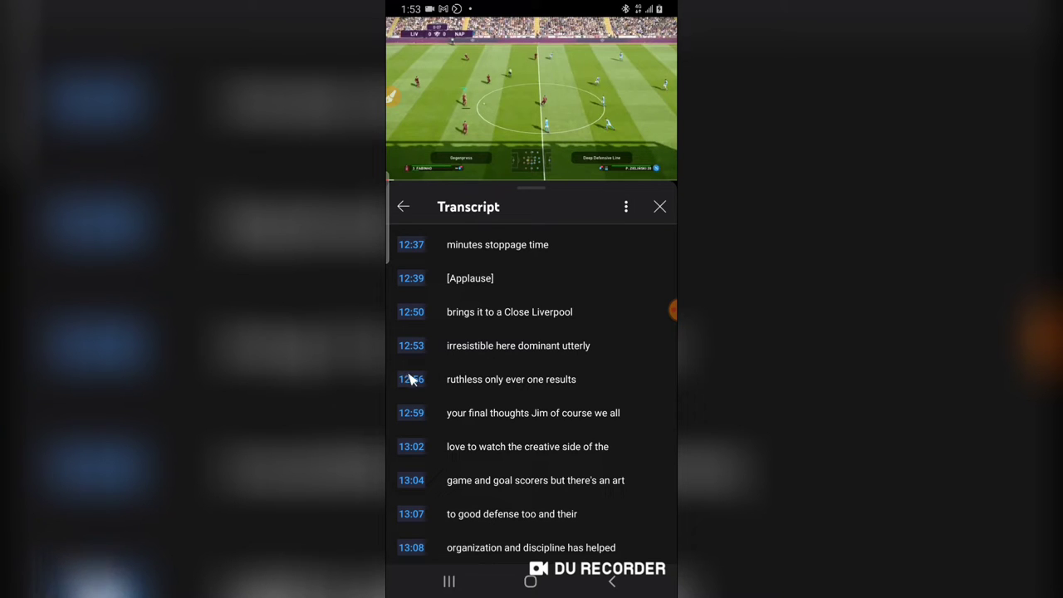
pyautogui.click(659, 208)
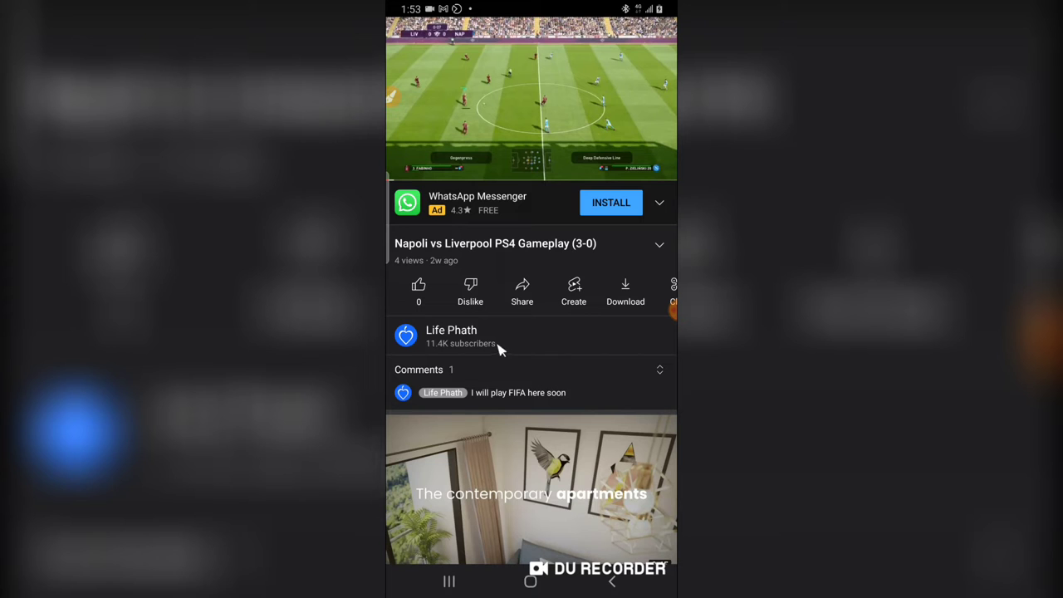
# Open the Top-sorted Comments panel and begin an empty new comment
pyautogui.click(513, 373)
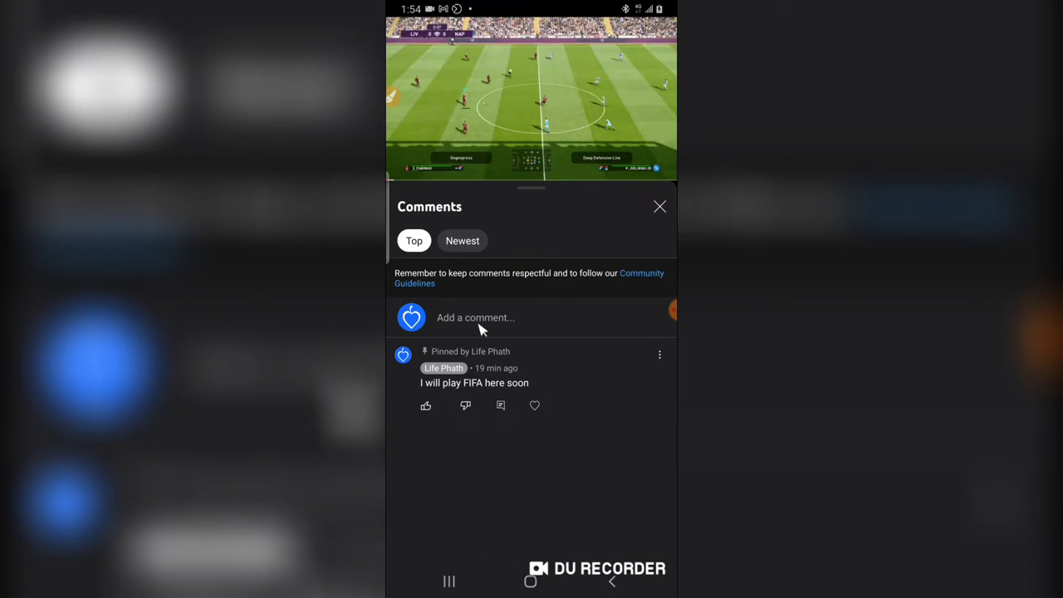
pyautogui.click(472, 324)
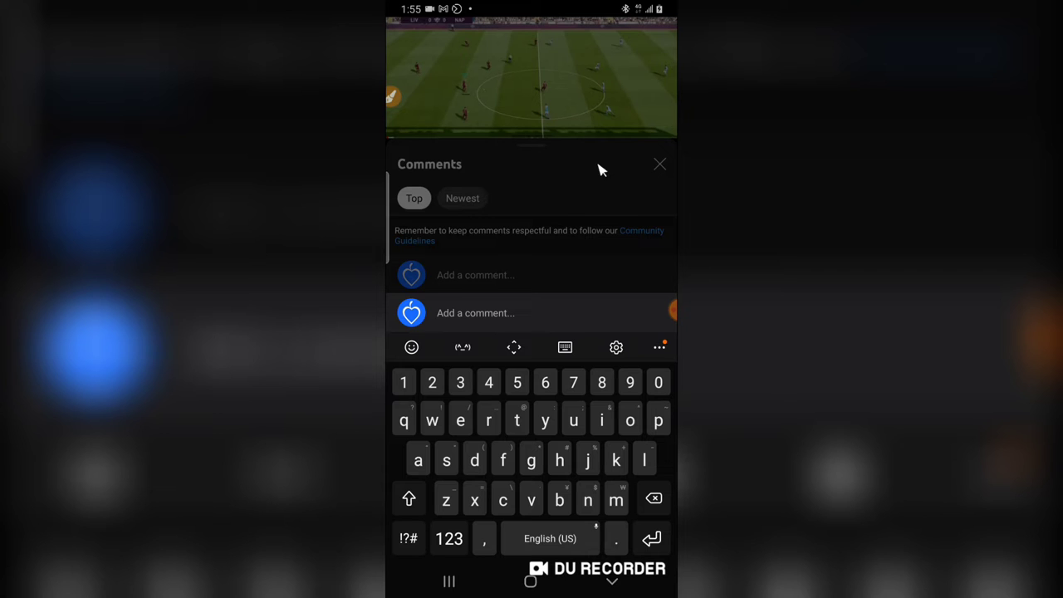
# Discard the comment box and show the player paused at 0:04 of 13:11
pyautogui.click(563, 129)
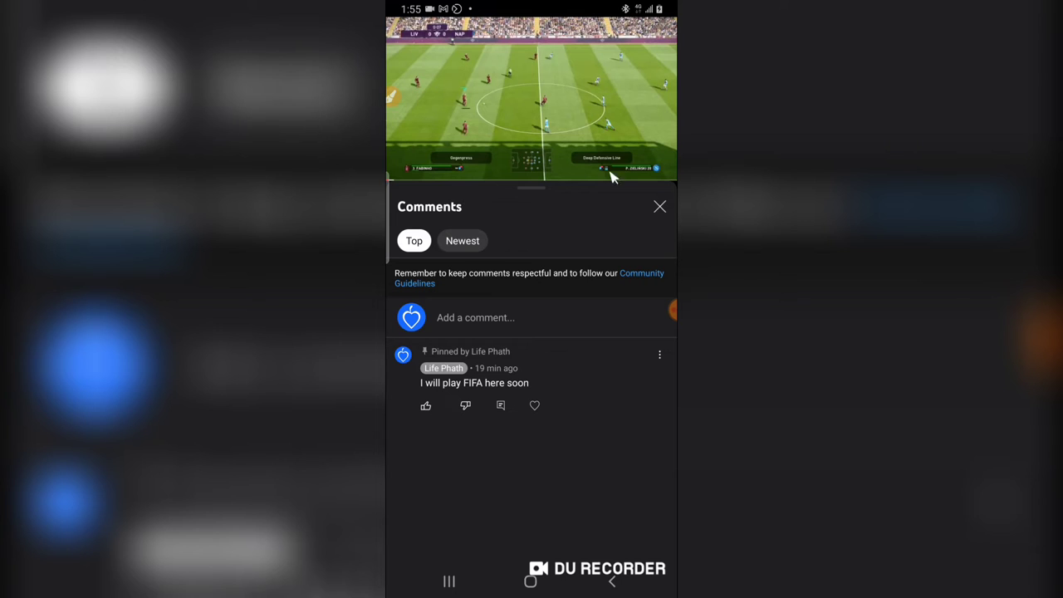
pyautogui.click(536, 92)
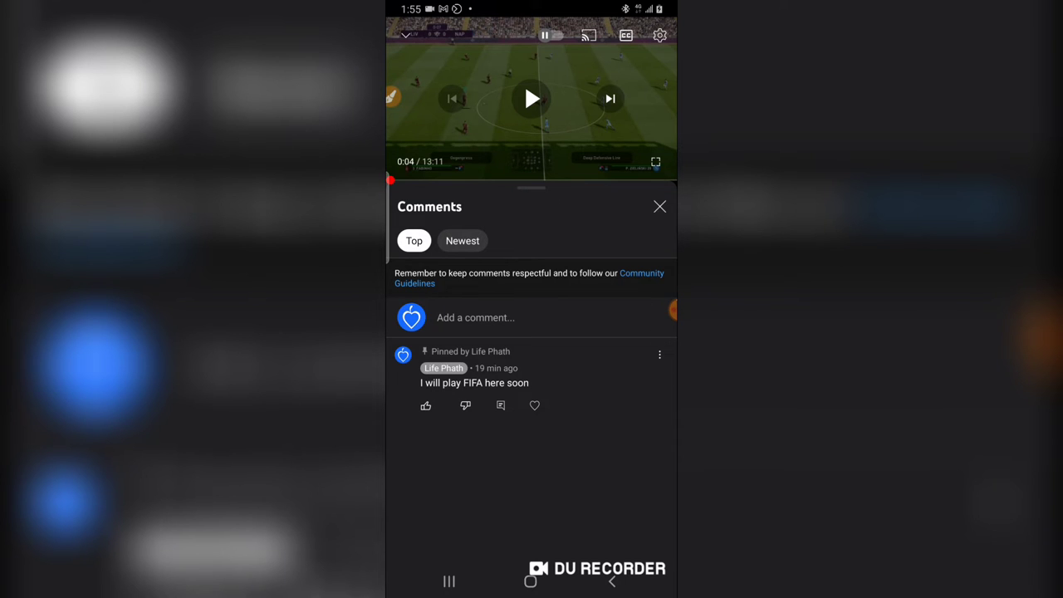
# Post the comment '0:00 Liv vs Nap start' and '2:06 First Goal Build Up'
pyautogui.click(673, 310)
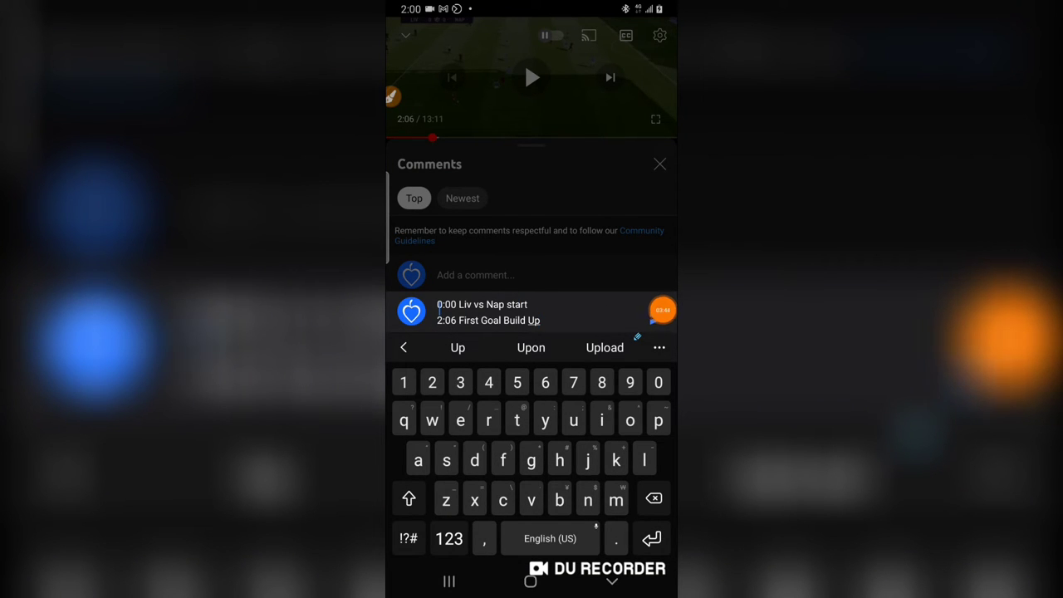
pyautogui.click(499, 304)
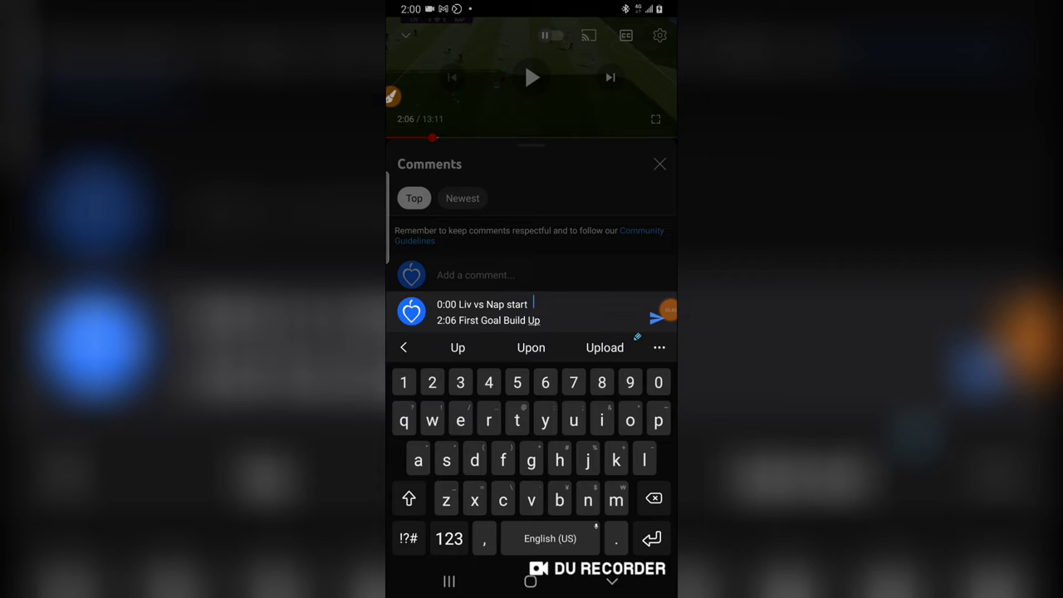
pyautogui.moveTo(527, 304); pyautogui.dragTo(438, 304)
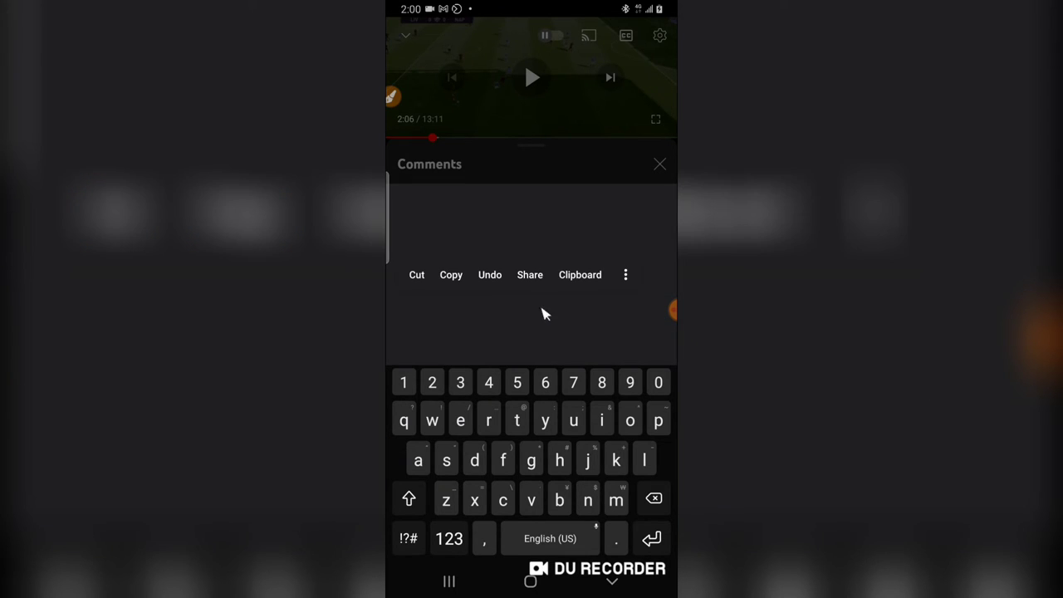
pyautogui.click(479, 278)
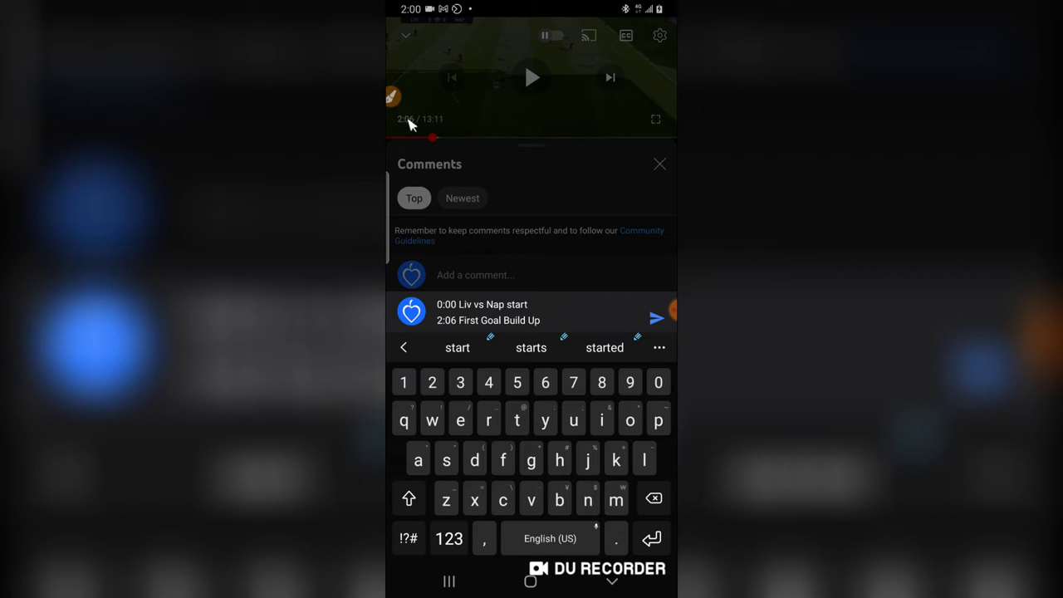
pyautogui.click(441, 309)
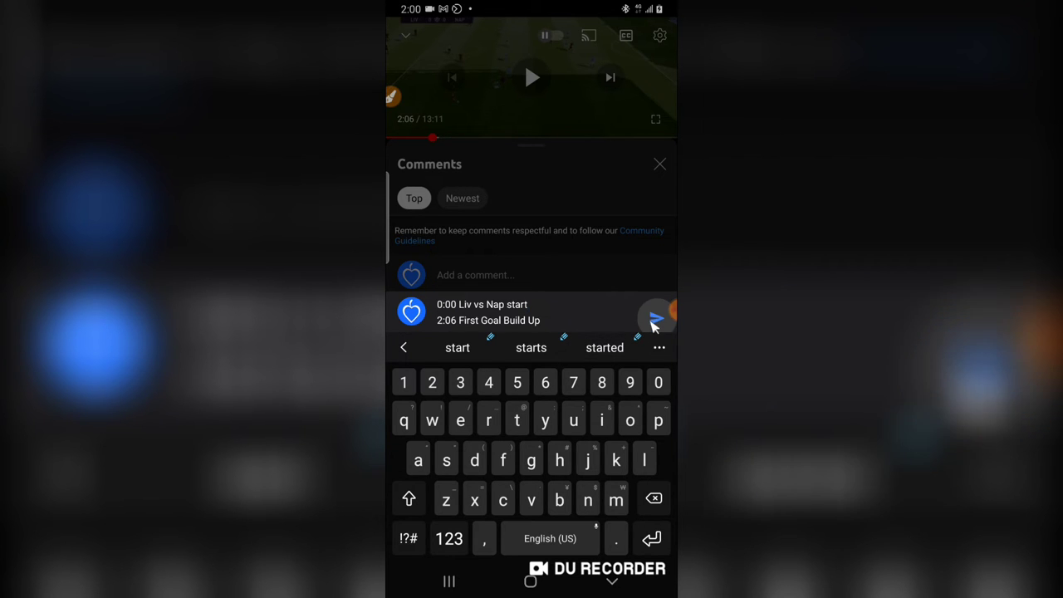
pyautogui.click(656, 320)
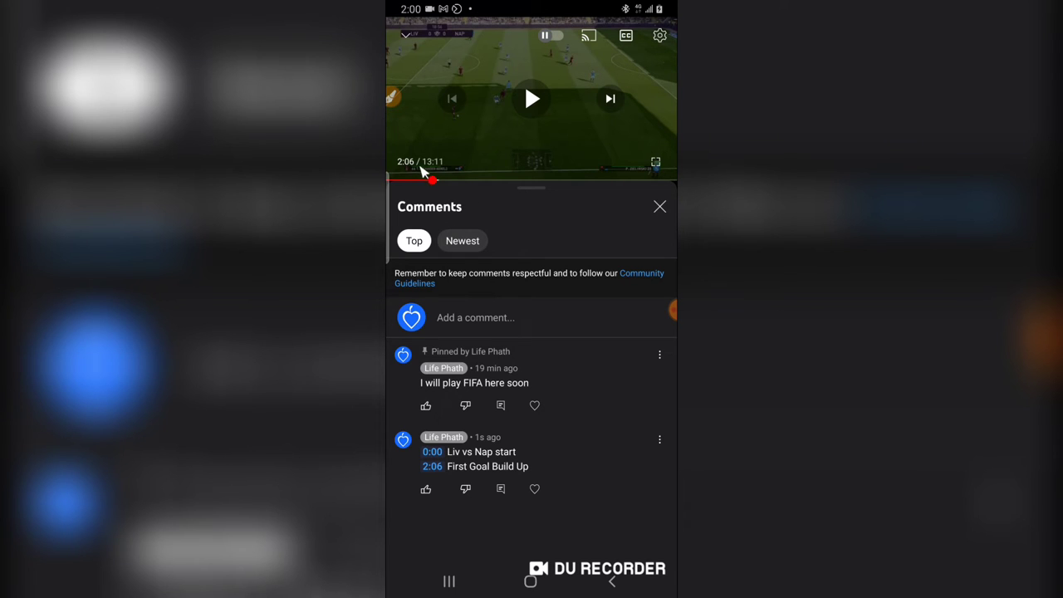
# Play the video, pause it at 2:10, then use the 2:06 link to jump there
pyautogui.click(532, 99)
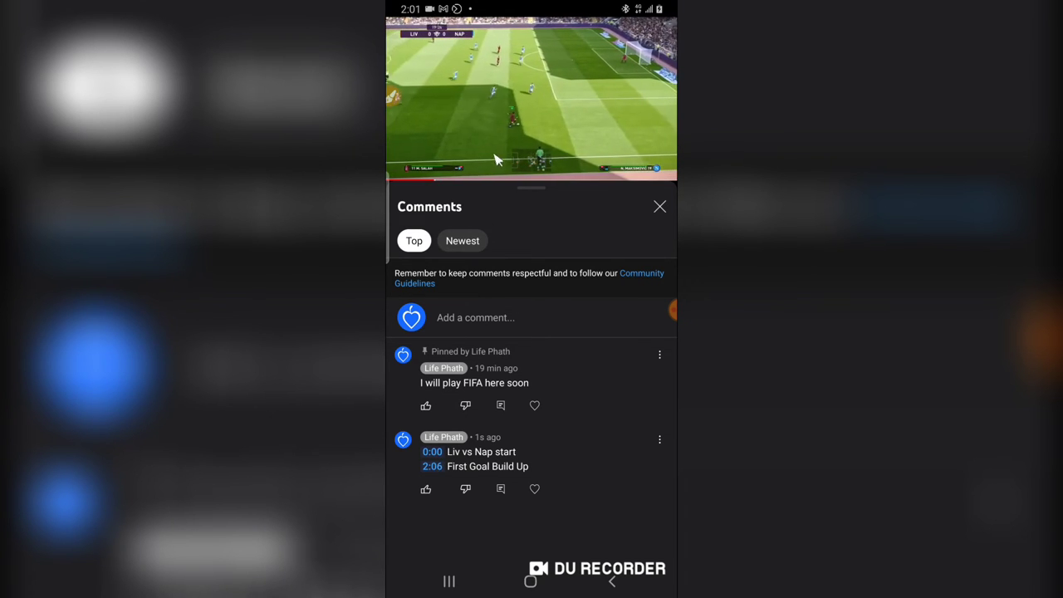
pyautogui.click(532, 99)
pyautogui.click(531, 98)
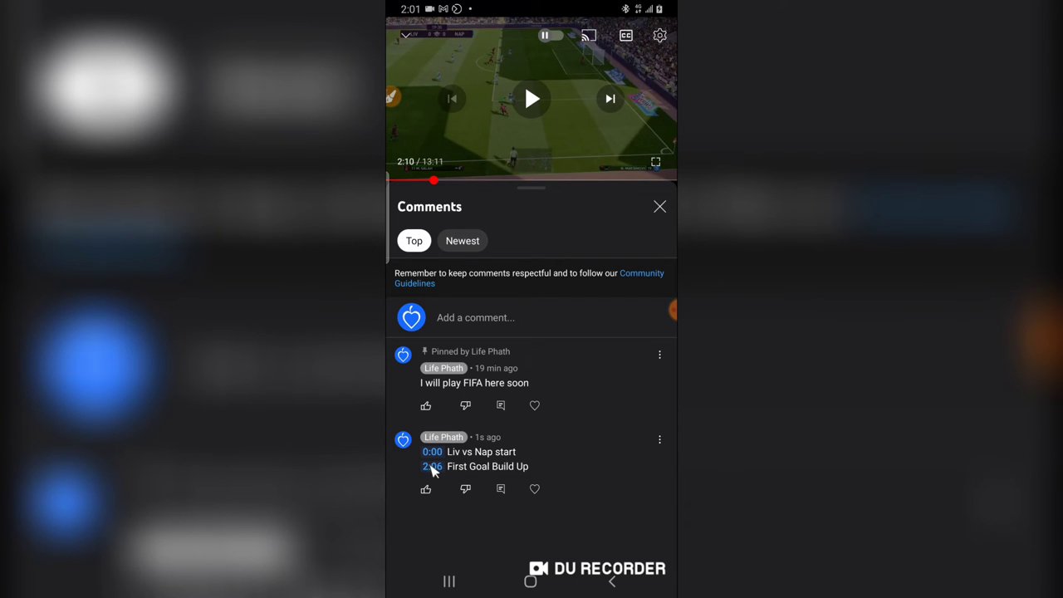
pyautogui.click(432, 468)
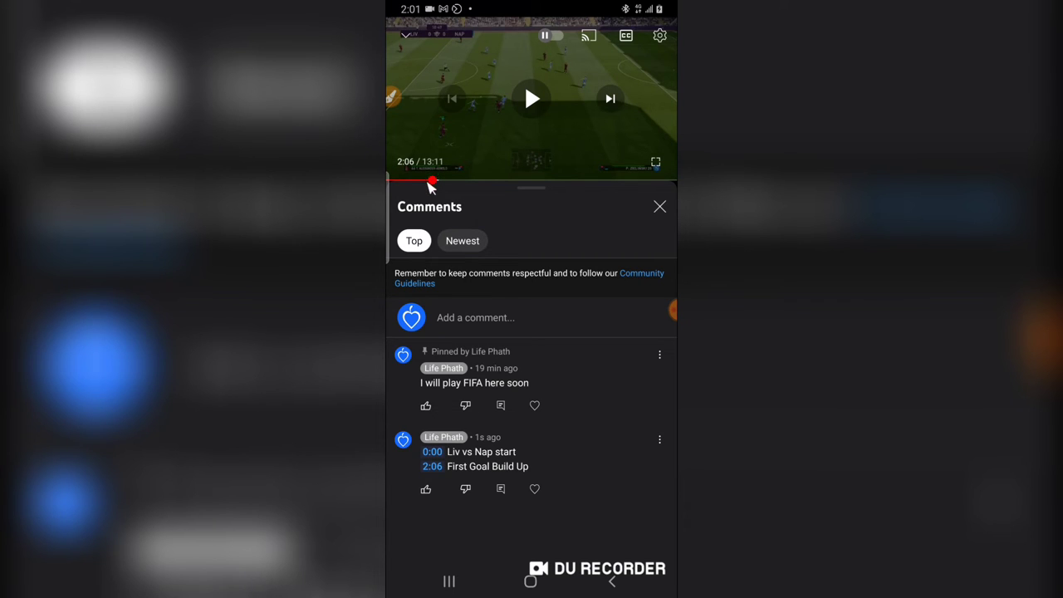
# Rewind to 0:00, play, jump to 2:06 via the link again, and pause at 2:07
pyautogui.moveTo(432, 183); pyautogui.dragTo(387, 198)
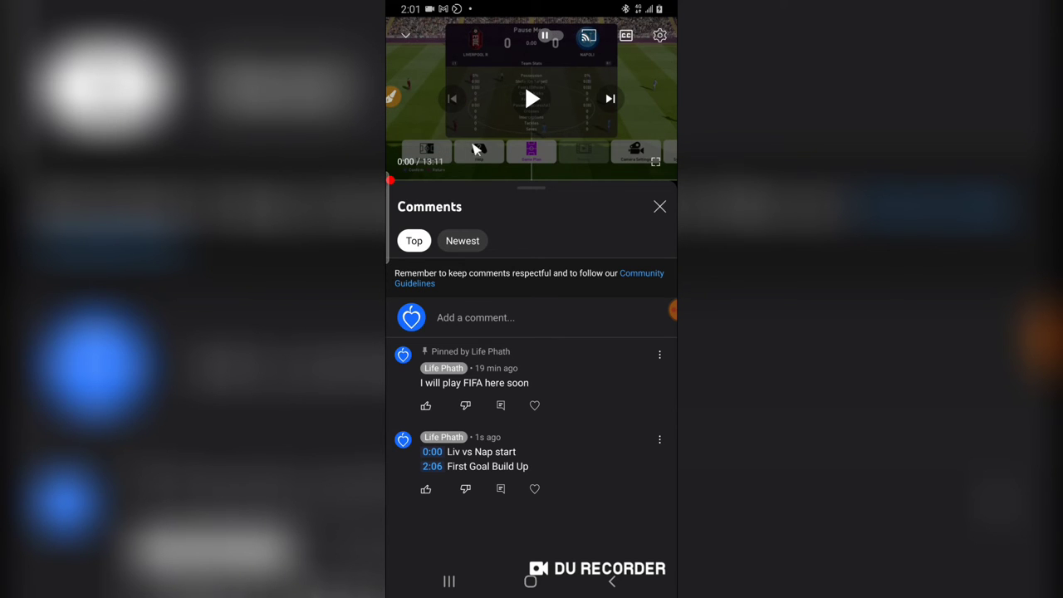
pyautogui.click(534, 105)
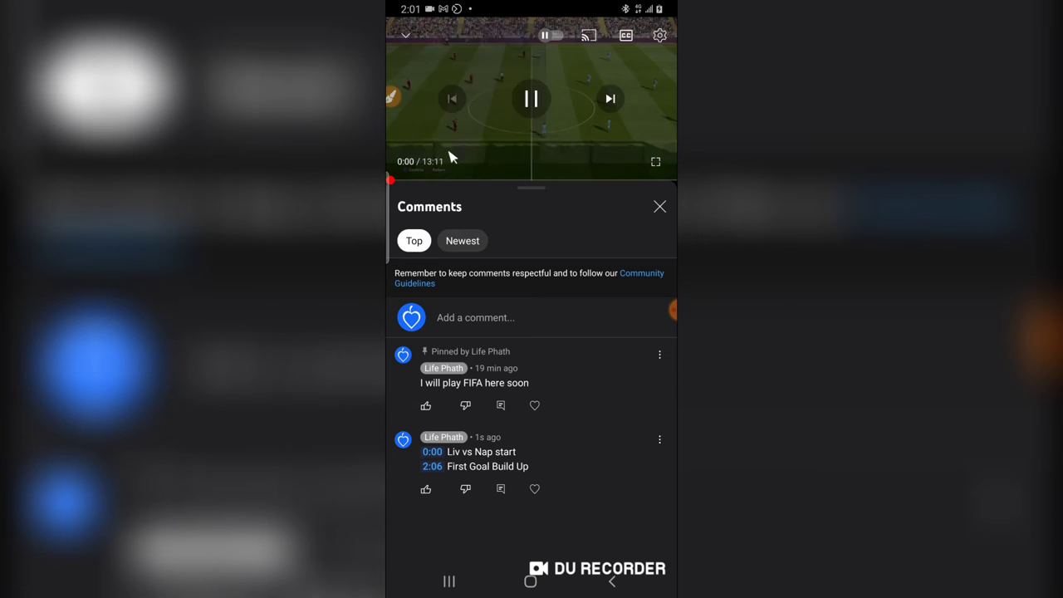
pyautogui.click(433, 466)
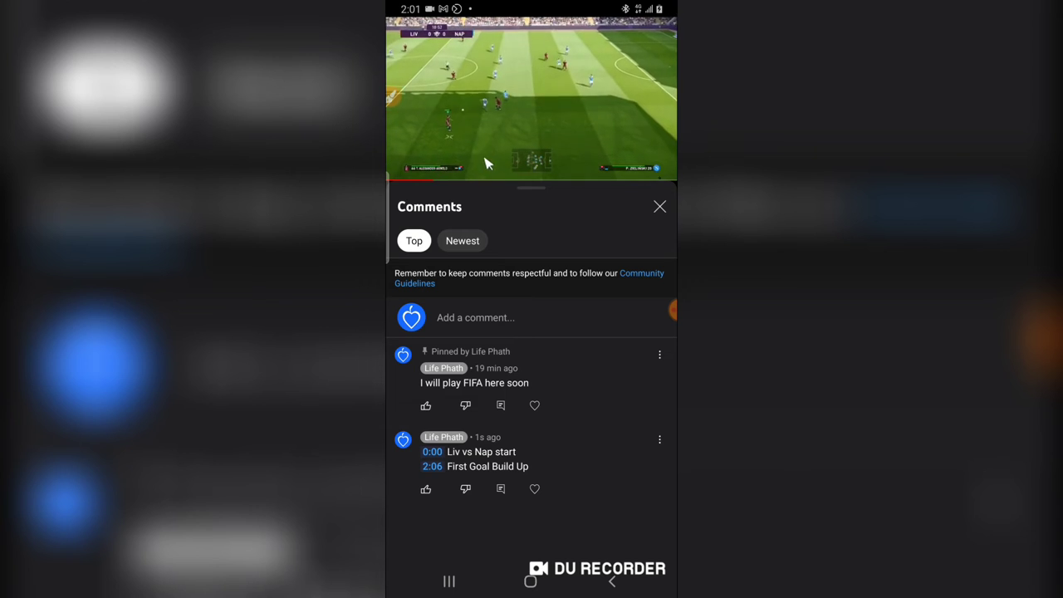
pyautogui.click(534, 107)
pyautogui.click(538, 103)
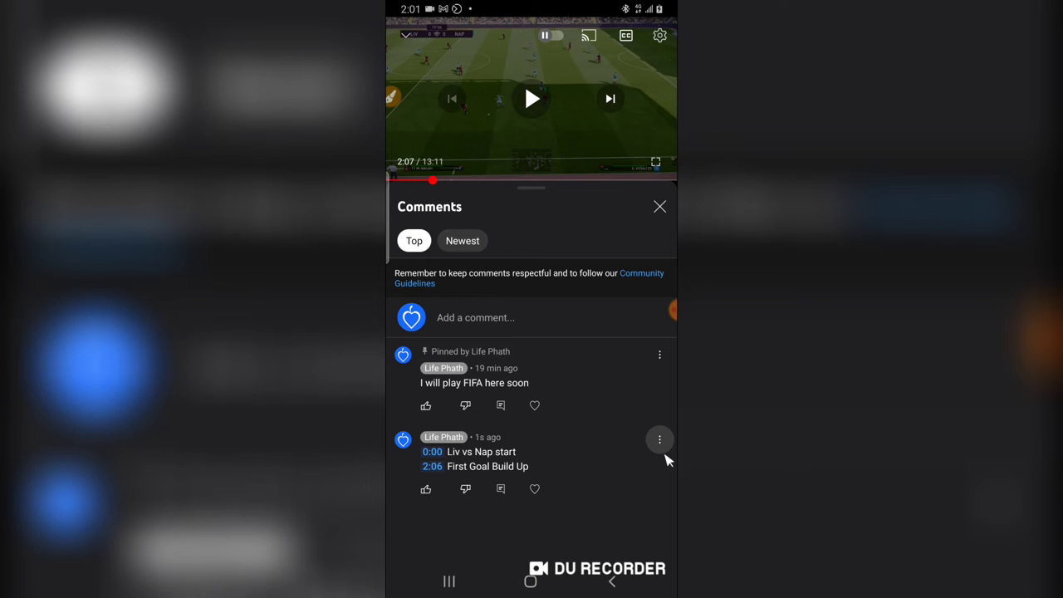
# Edit the comment to add timestamps through 10:50 Third Goal by Fabinho
pyautogui.click(660, 440)
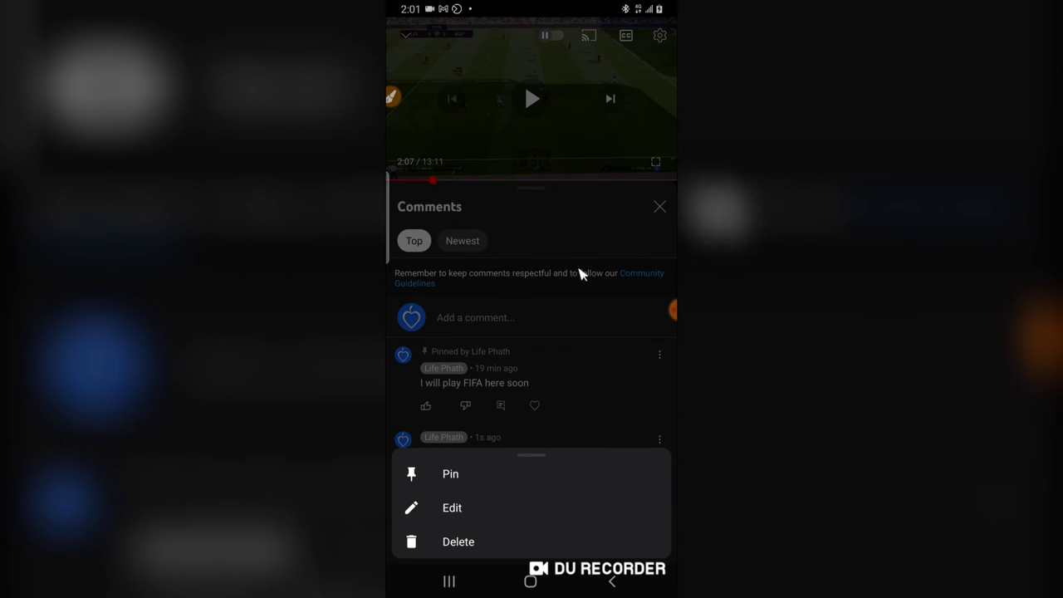
pyautogui.click(545, 413)
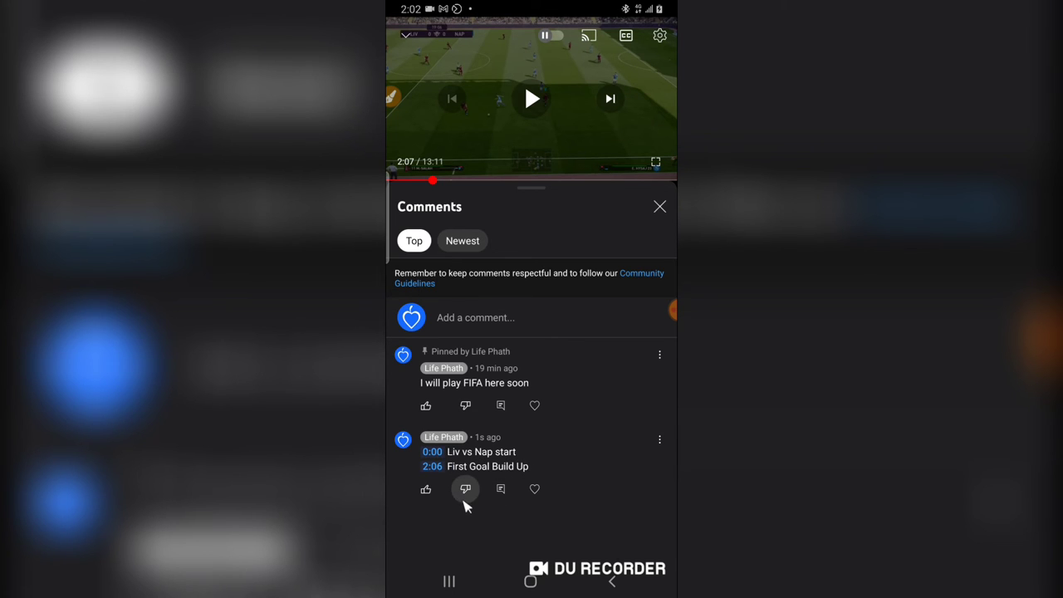
pyautogui.click(671, 311)
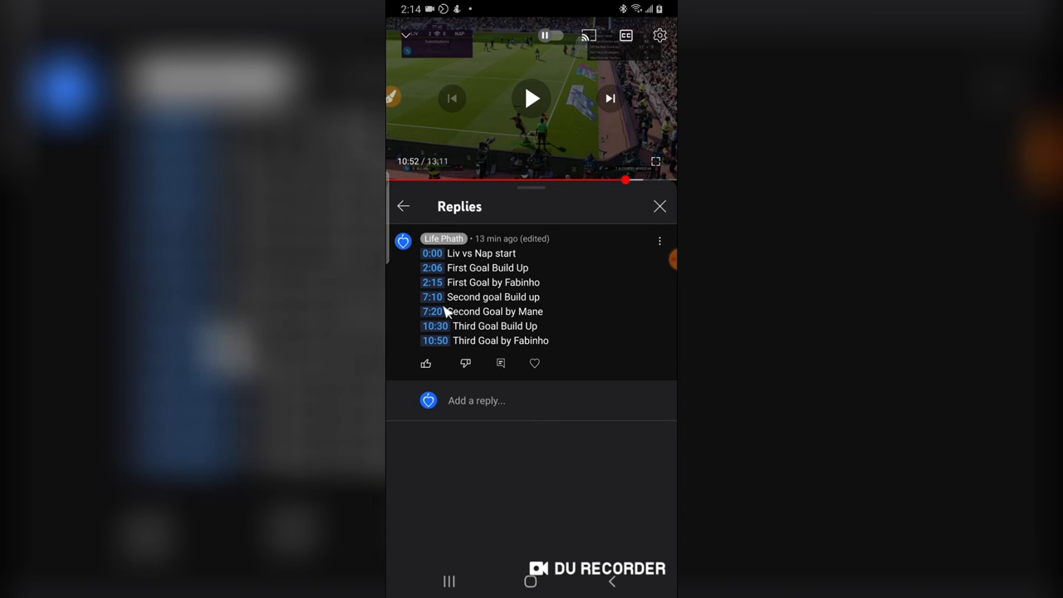
# Try the 7:10, 10:30, 7:20 and 10:50 links, pause at 10:52, and close Replies
pyautogui.click(436, 299)
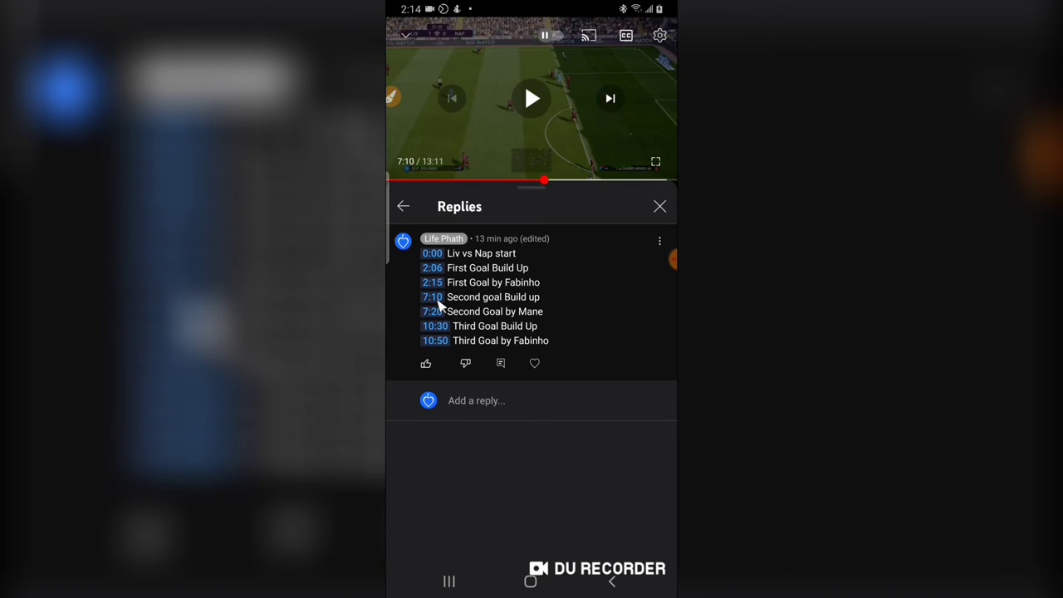
pyautogui.click(534, 98)
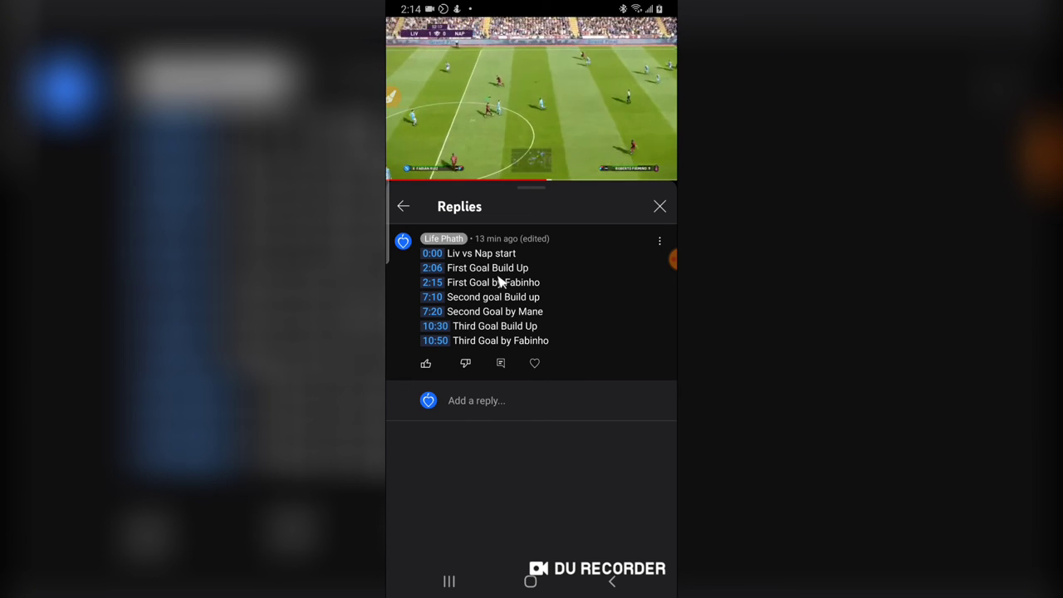
pyautogui.click(435, 326)
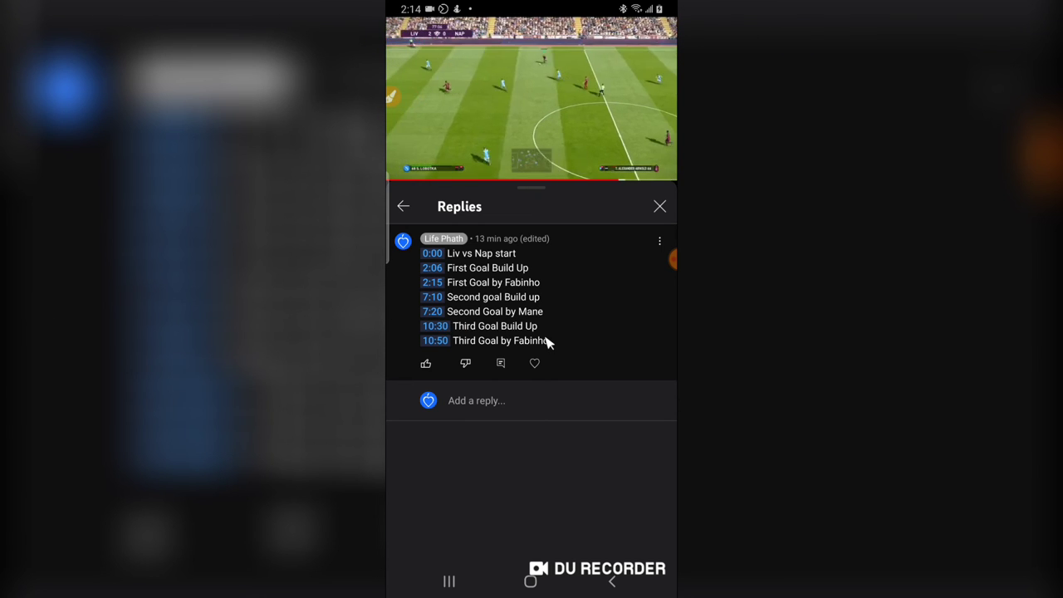
pyautogui.click(435, 313)
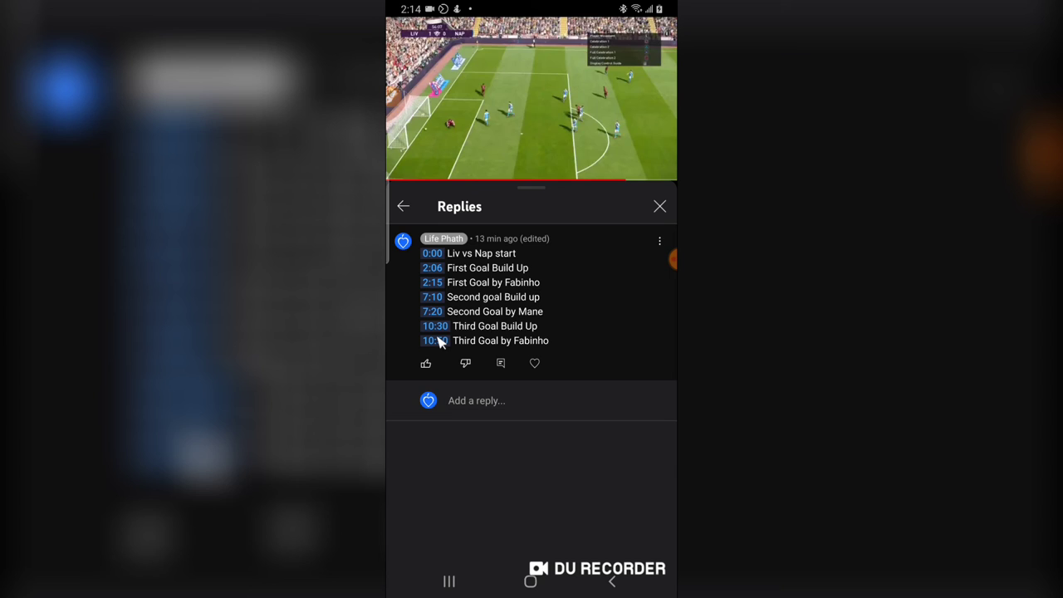
pyautogui.click(441, 341)
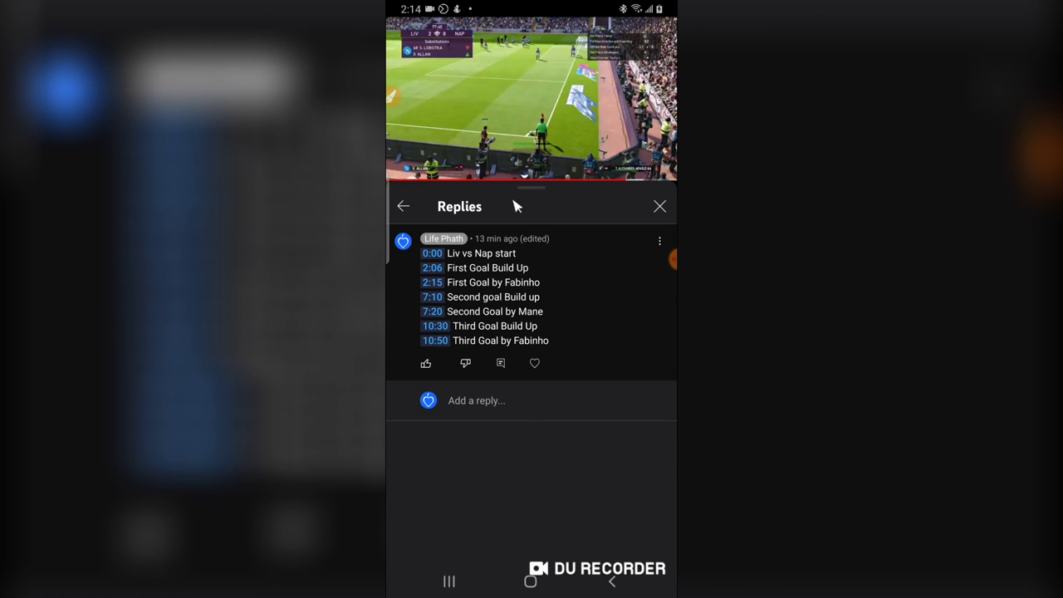
pyautogui.click(433, 137)
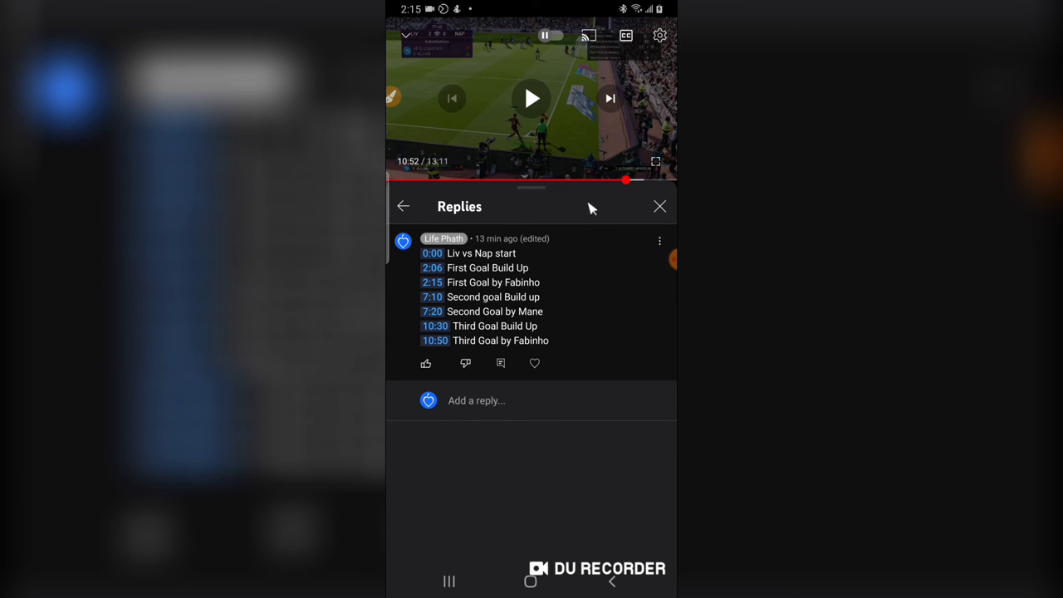
pyautogui.click(659, 209)
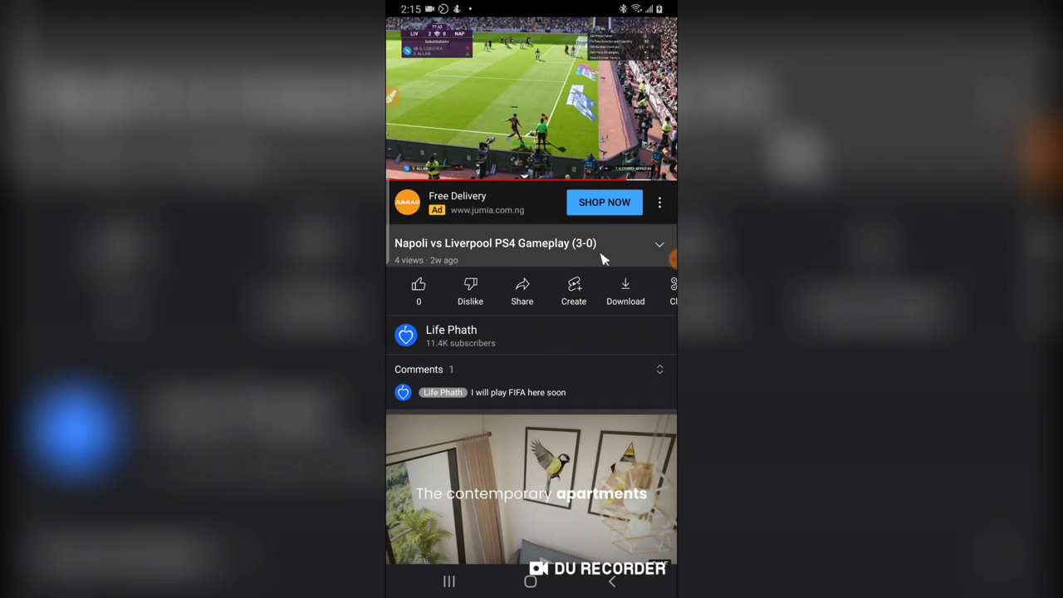